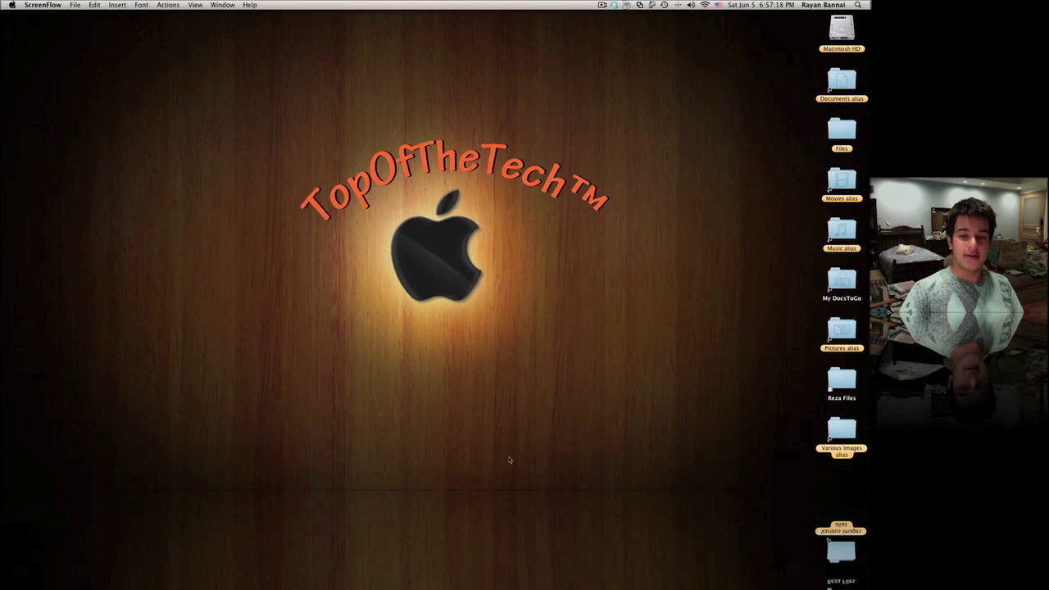
- Launch Safari from the Dock, opening the Google homepage
left_click(150, 489)
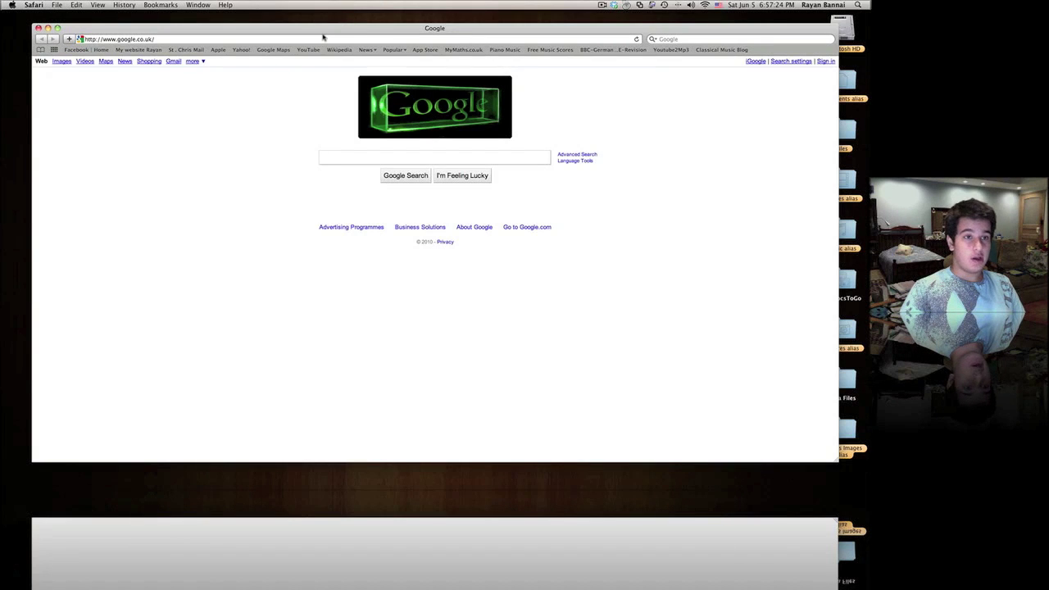
- Load dot.tk in Safari's address bar to reach the Dot TK login page
left_click(322, 39)
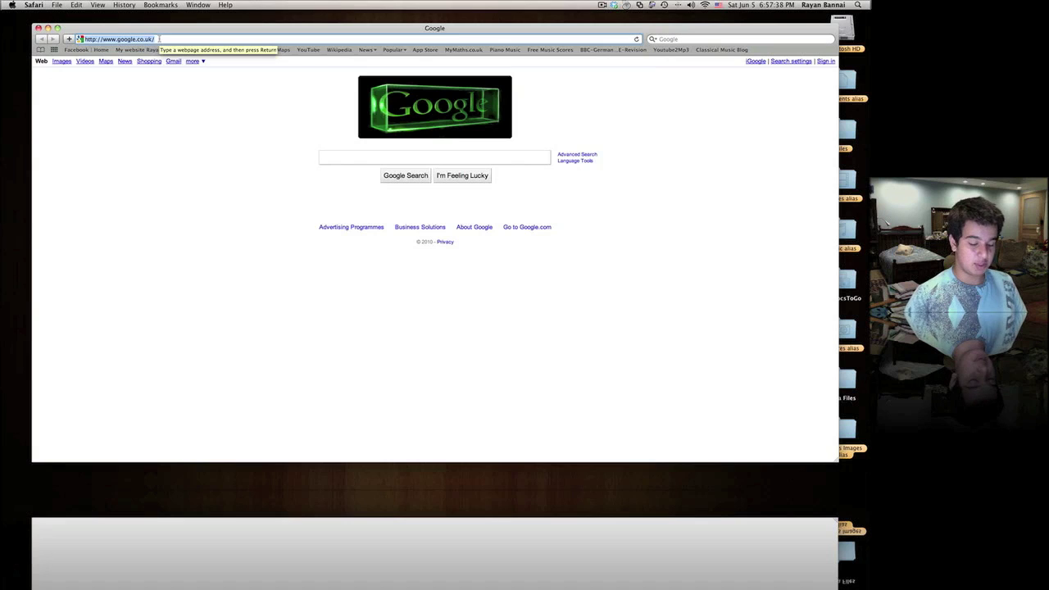
type("dot.tk")
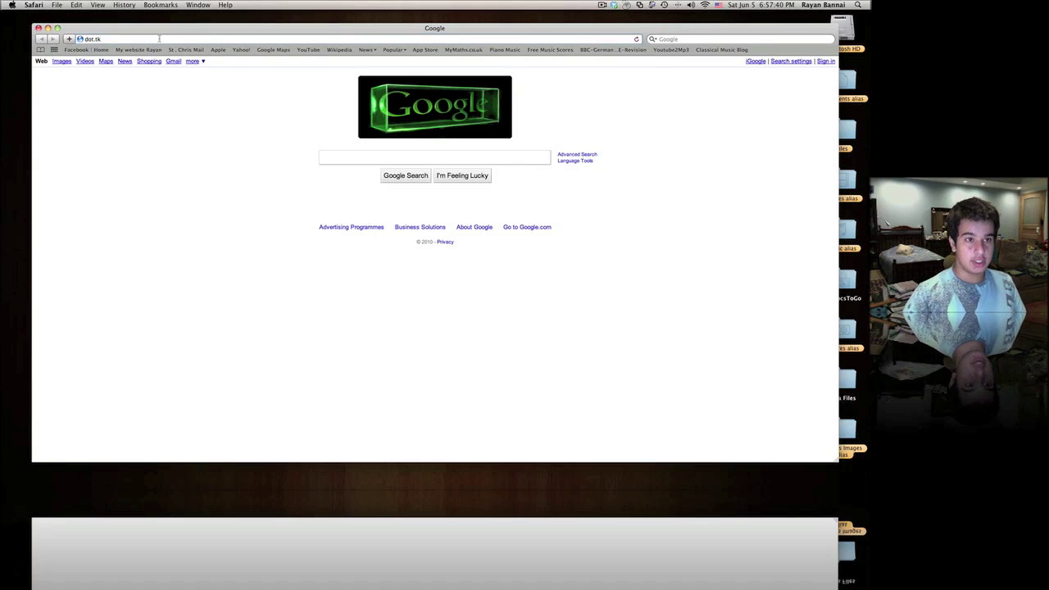
key("Return")
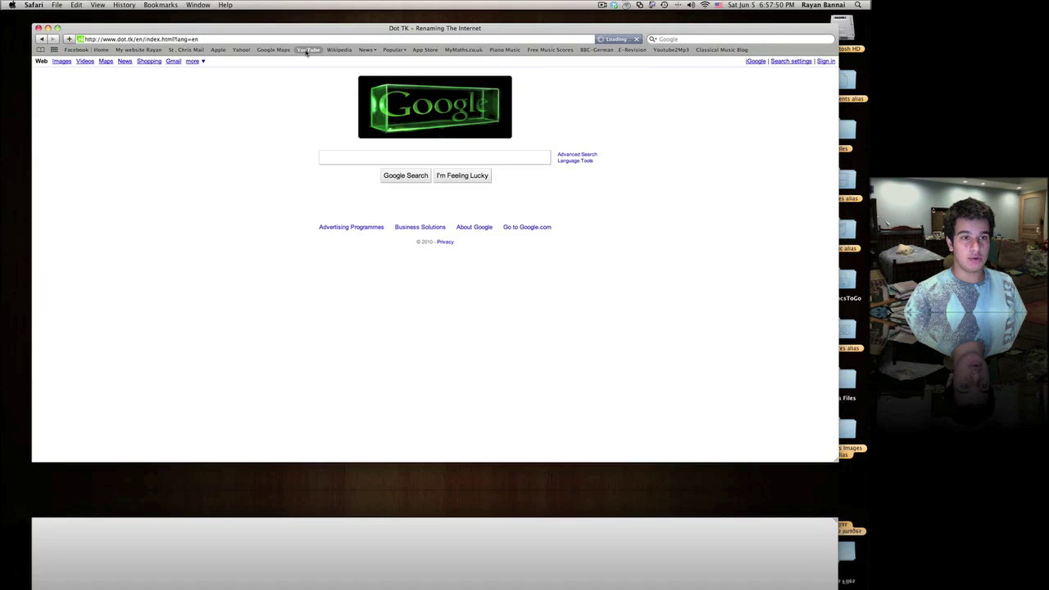
left_click_drag(307, 32, 304, 33)
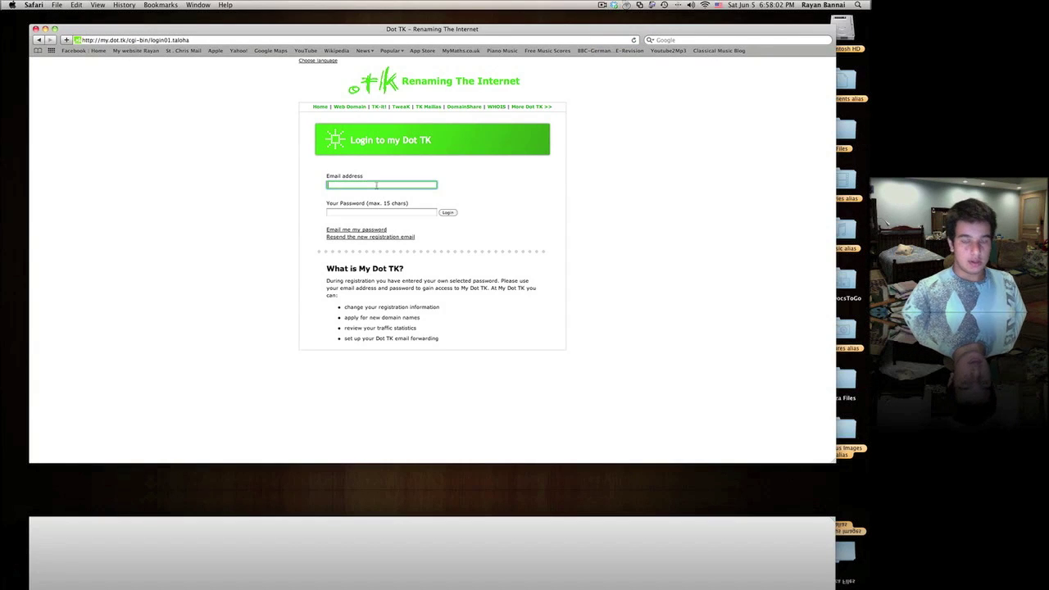
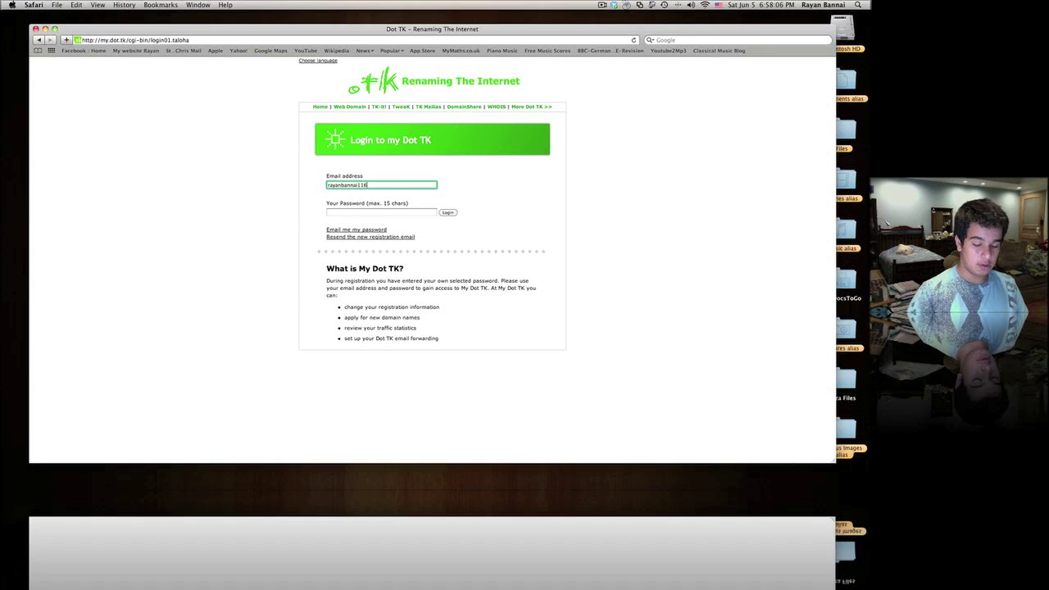
key("Tab")
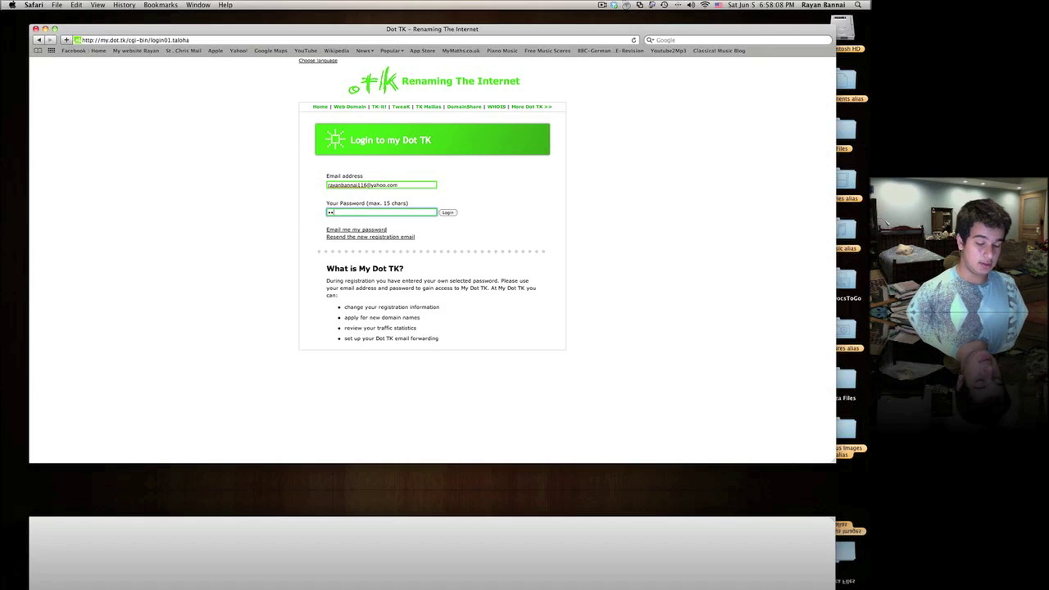
key("Return")
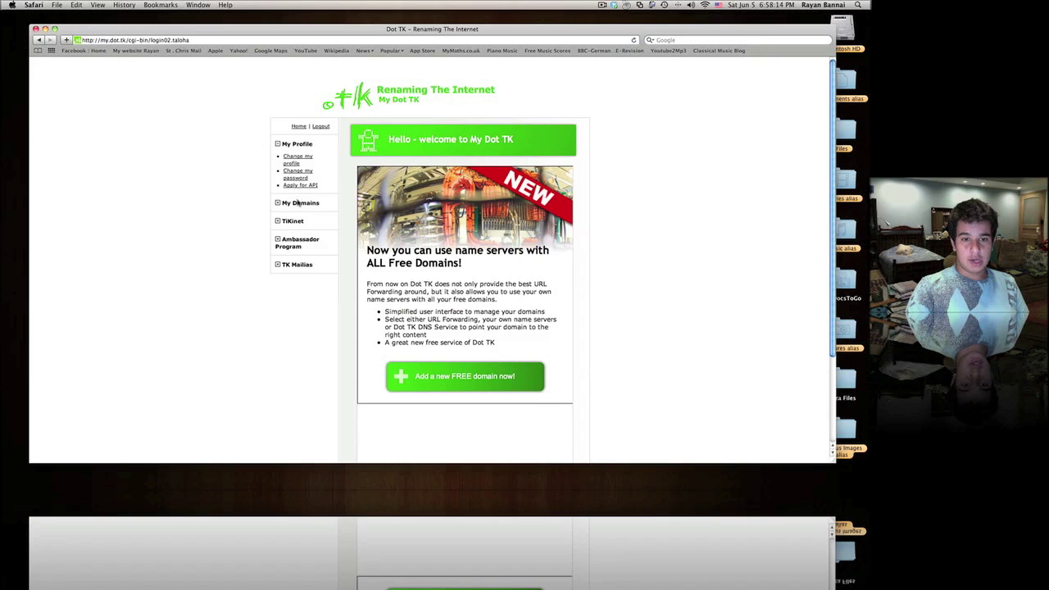
- Request the new free domain thewebsite.tk and check its availability
left_click(430, 379)
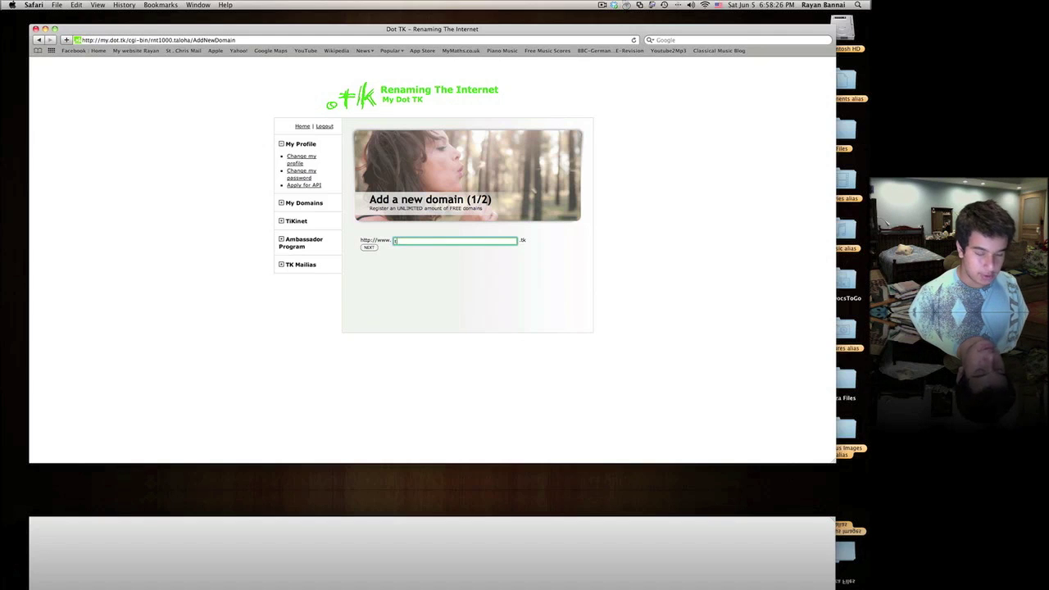
type("thew")
key("BackSpace")
key("BackSpace")
type("eb")
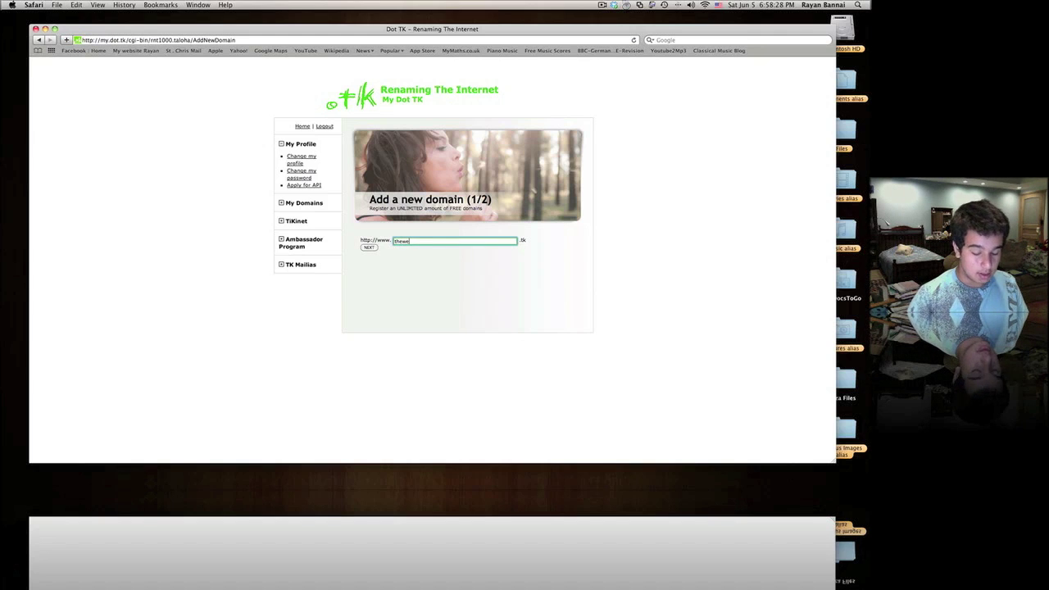
type("site")
left_click(394, 294)
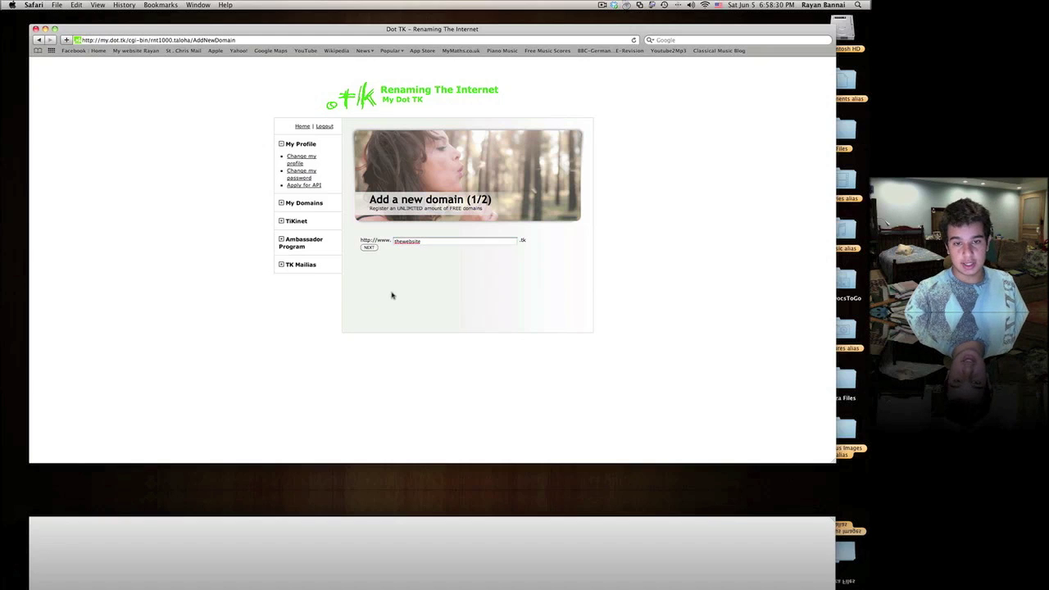
left_click(366, 248)
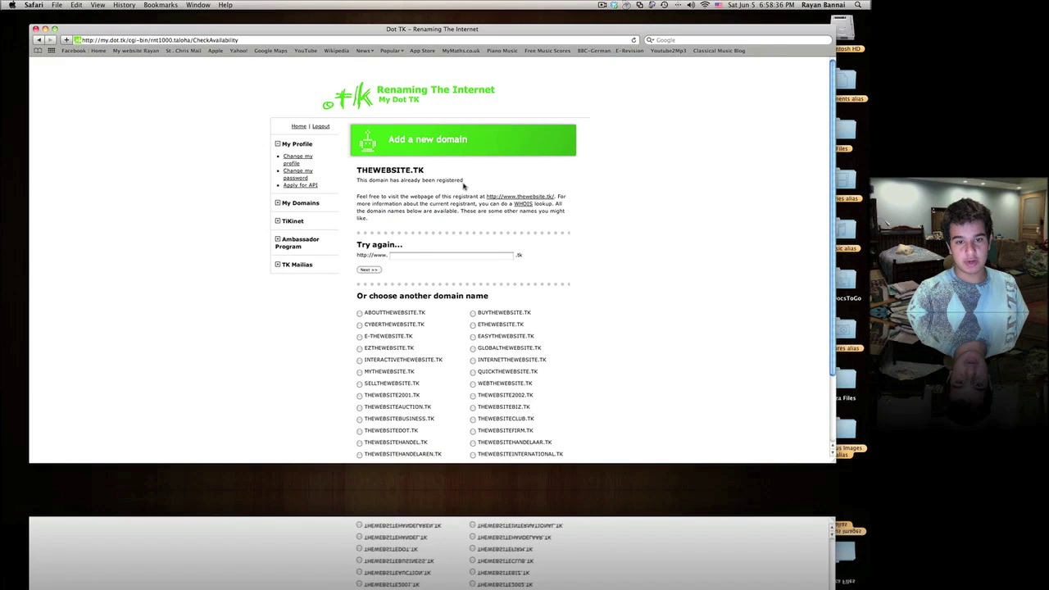
- Choose GLOBALTHEWEBSITE.TK from the suggested alternative domain names
scroll(347, 292, "down", 3)
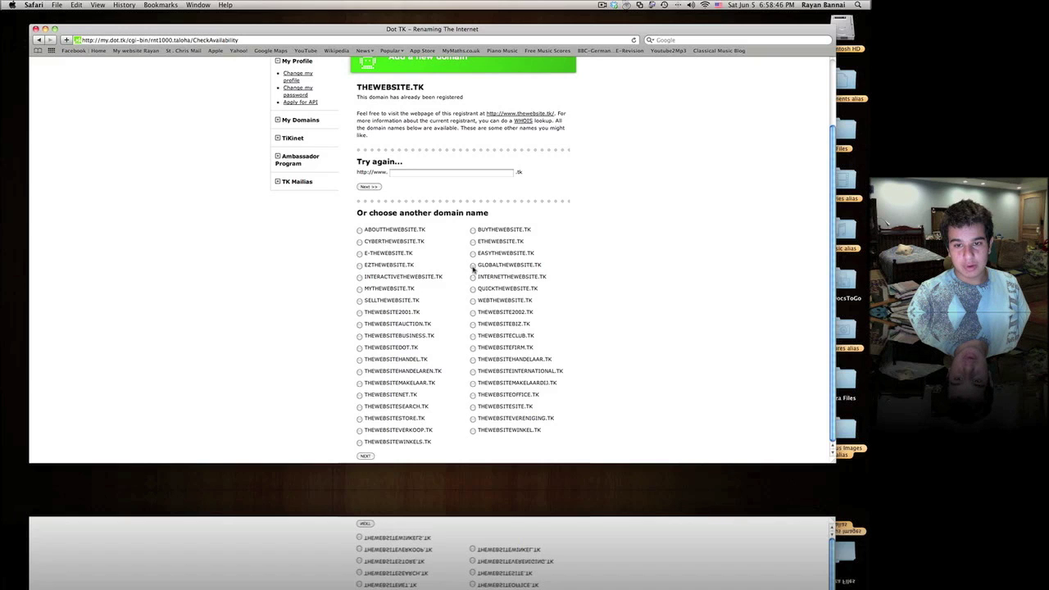
left_click(370, 456)
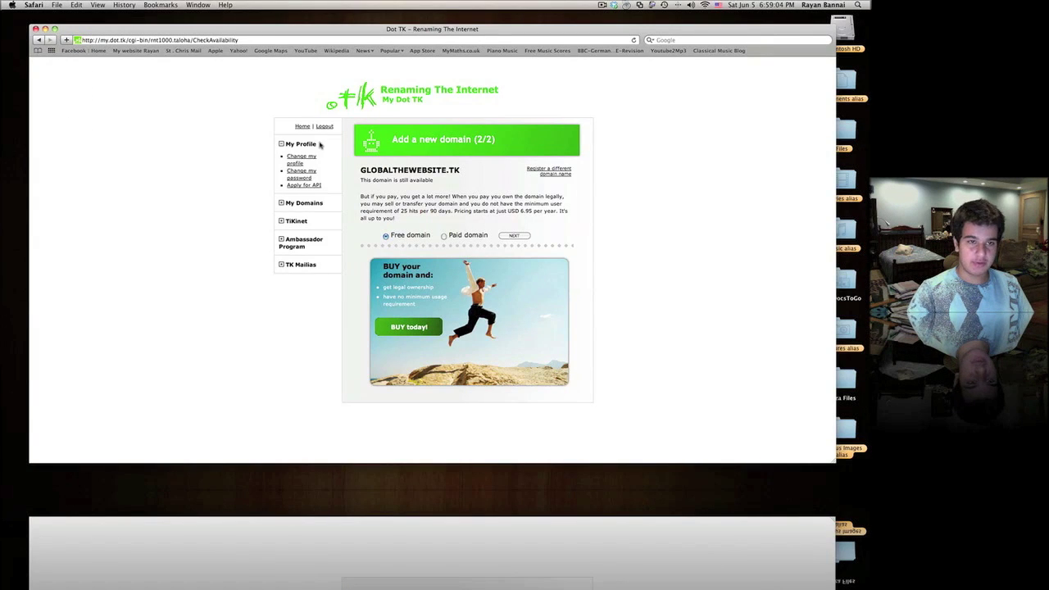
- Continue with GLOBALTHEWEBSITE.TK as a free domain and select the referer URL field
left_click(308, 204)
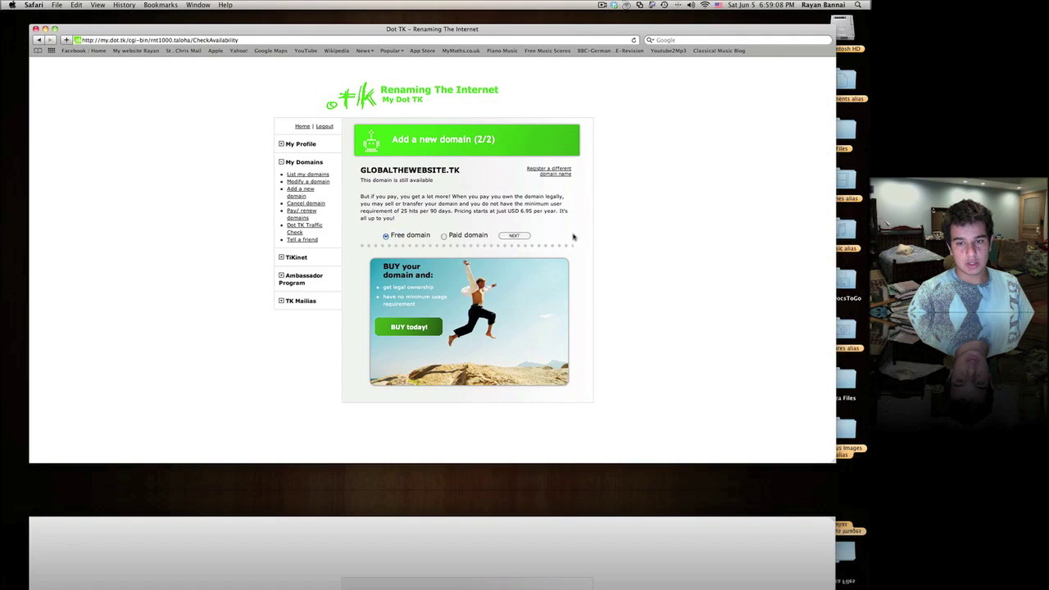
left_click(516, 236)
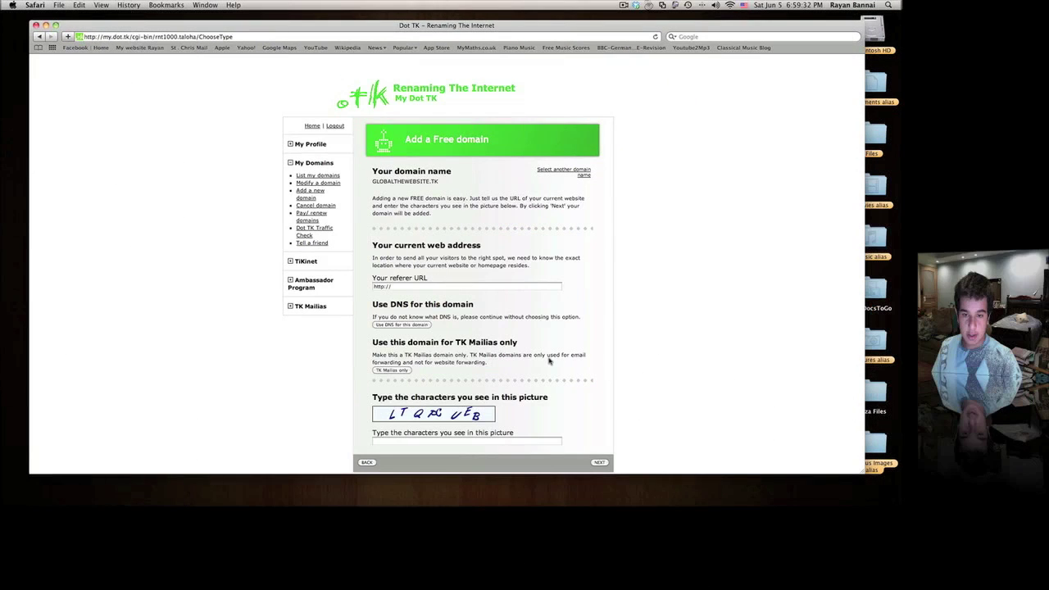
left_click(404, 287)
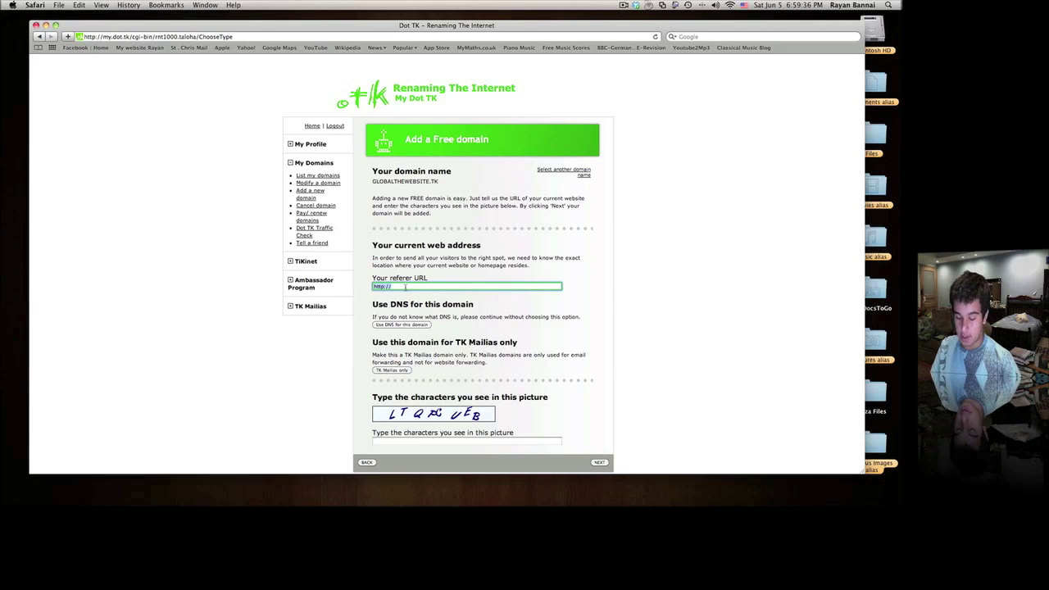
key("super+t")
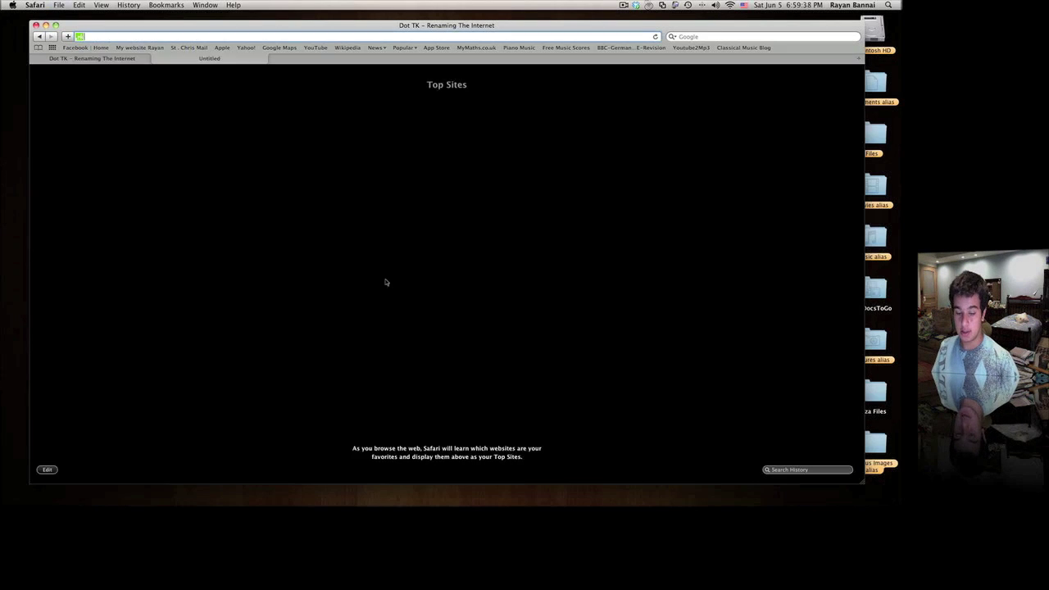
type("dropbox.com/")
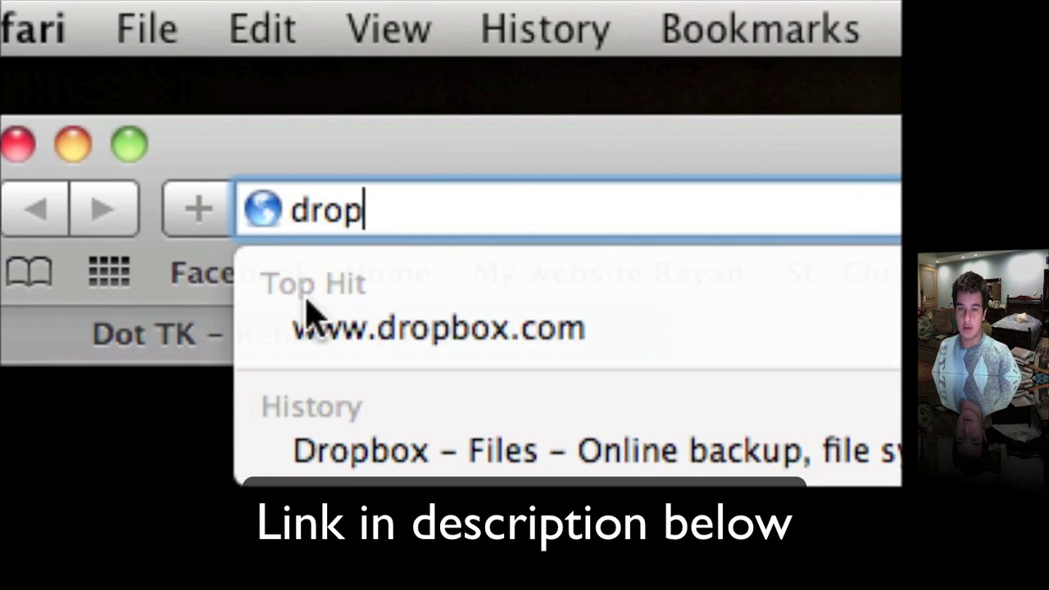
left_click(363, 330)
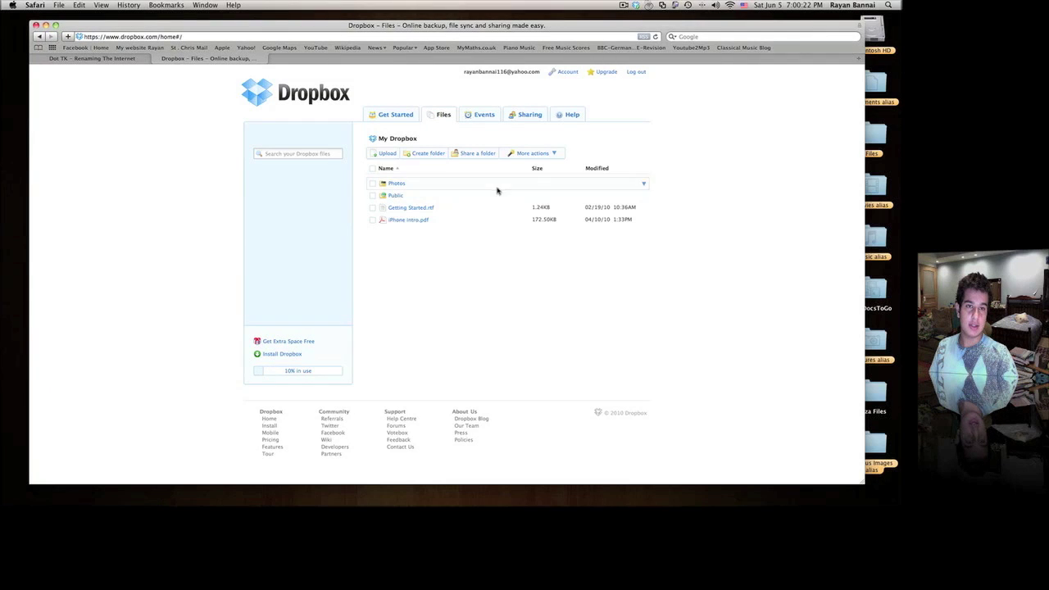
- Minimize Safari and open the local Dropbox folder from the menu-bar icon
left_click(643, 7)
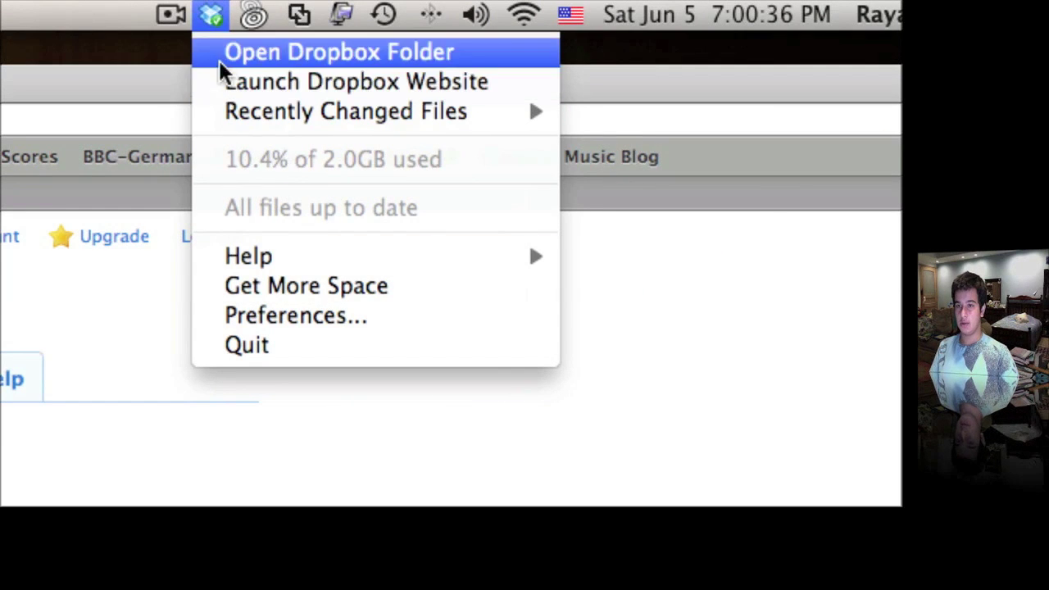
left_click(156, 87)
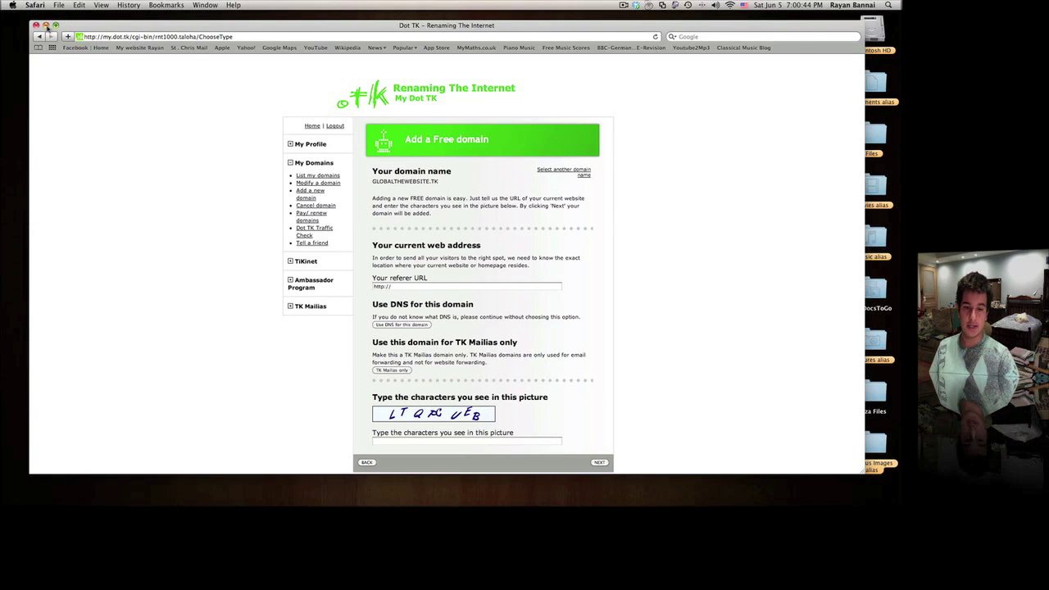
left_click(46, 25)
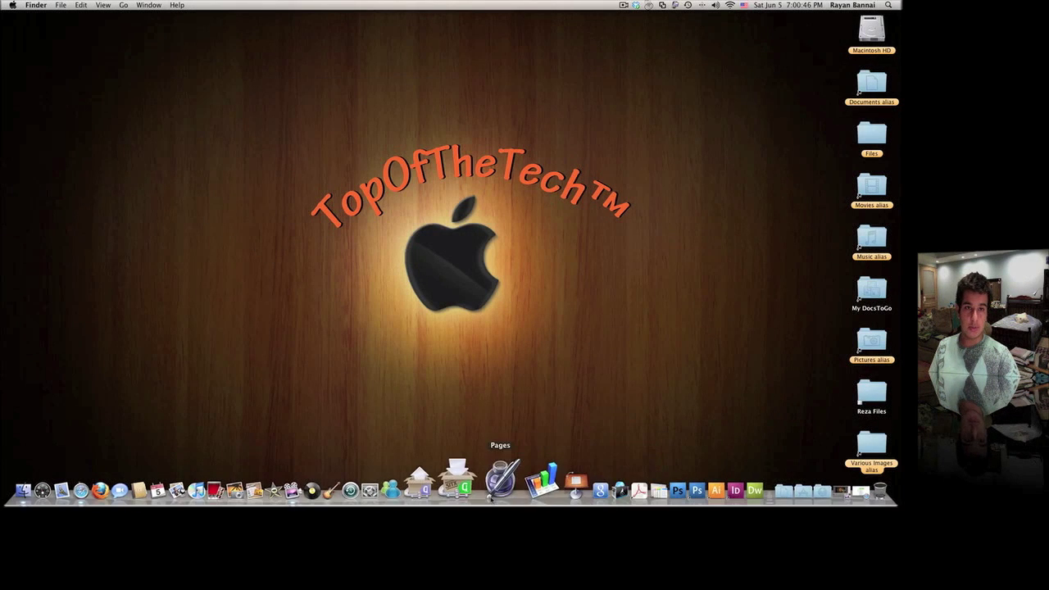
left_click(636, 5)
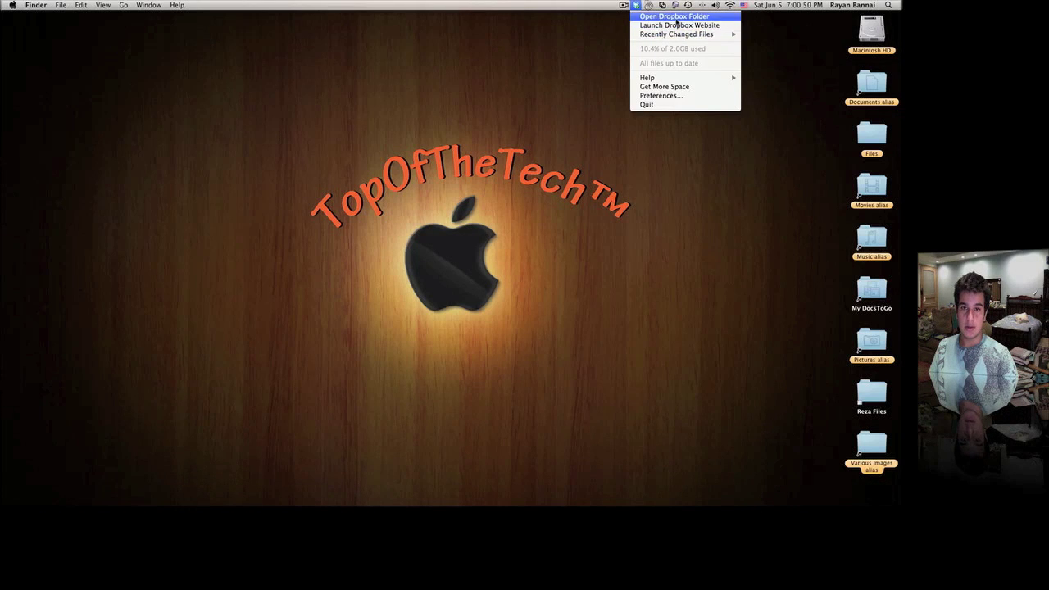
left_click(676, 17)
left_click_drag(483, 95, 459, 96)
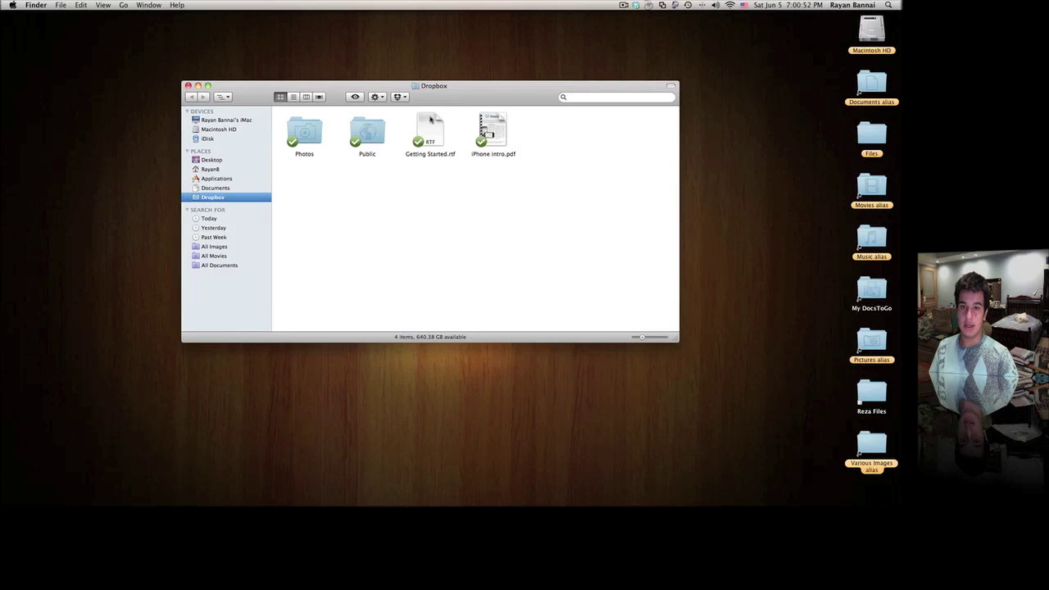
double_click(369, 137)
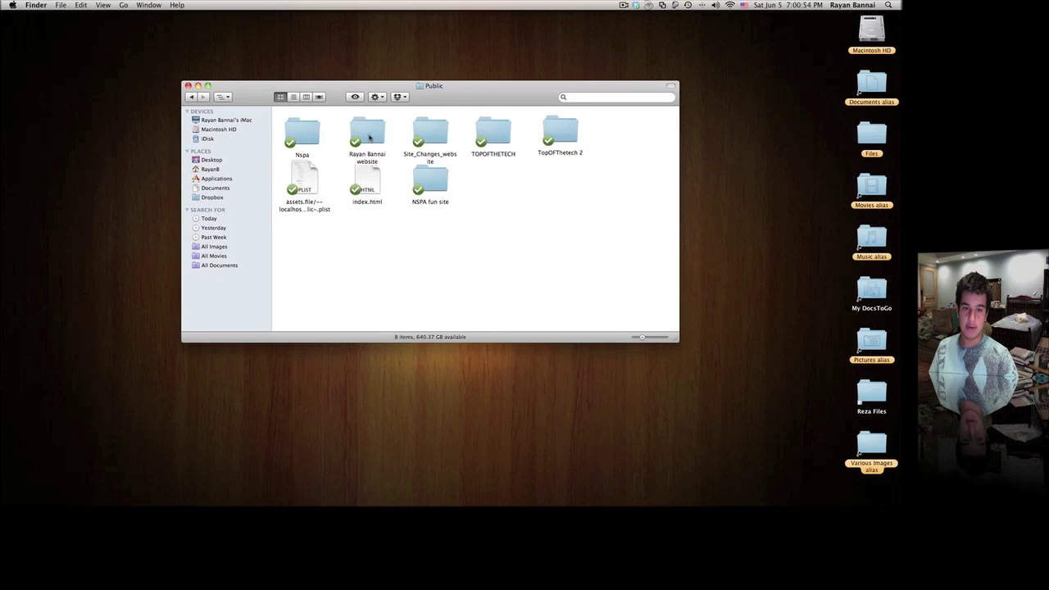
right_click(500, 185)
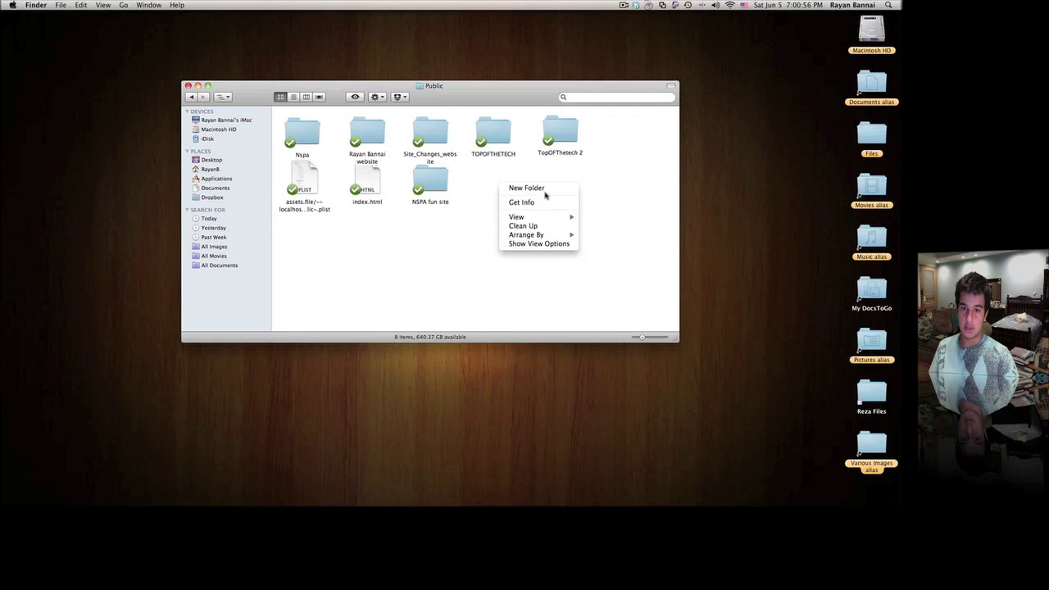
left_click(479, 183)
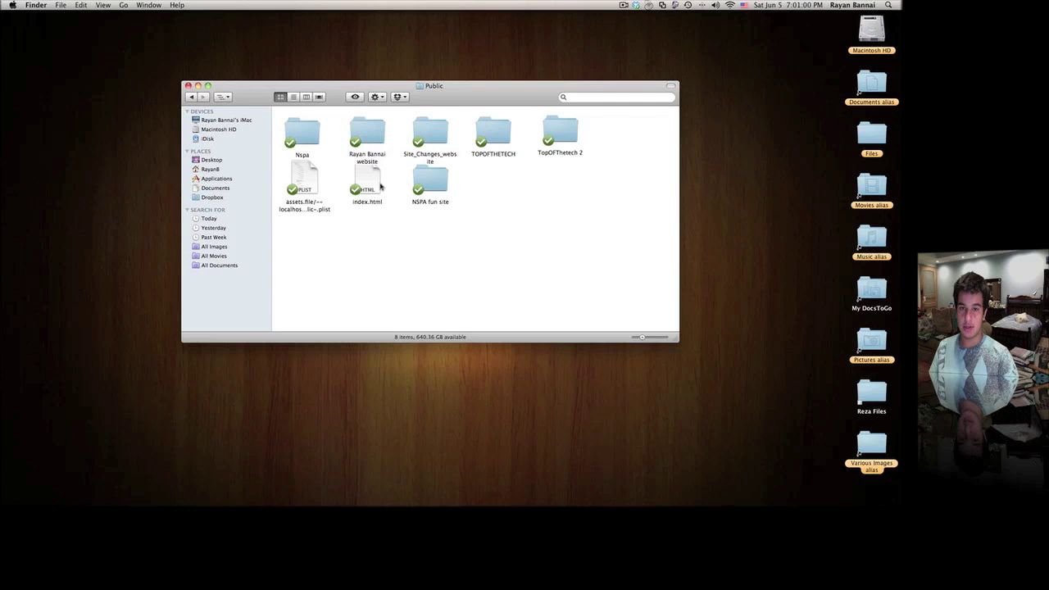
double_click(437, 136)
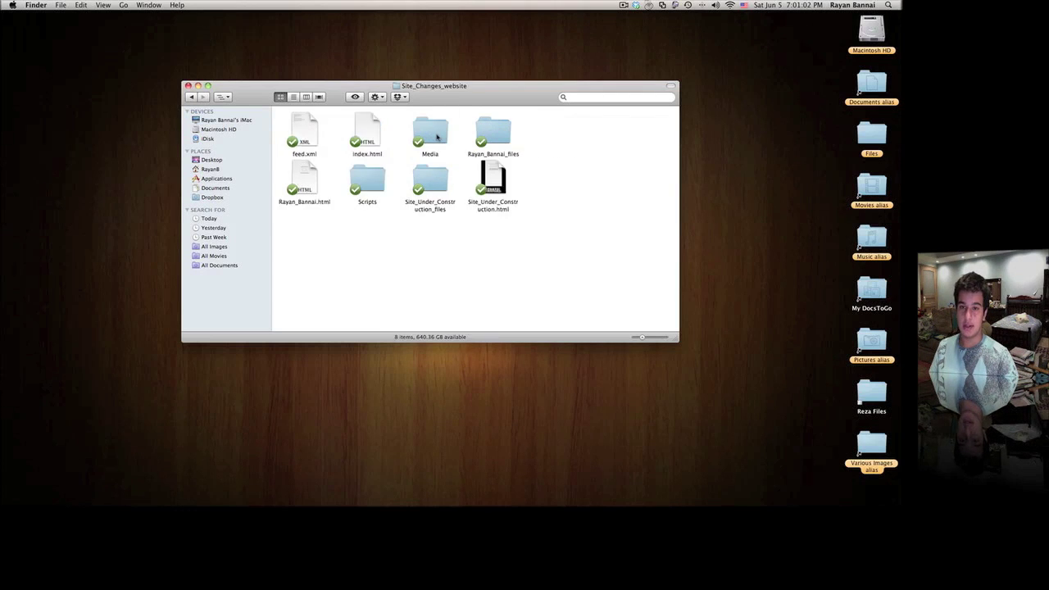
left_click(307, 177)
key("space")
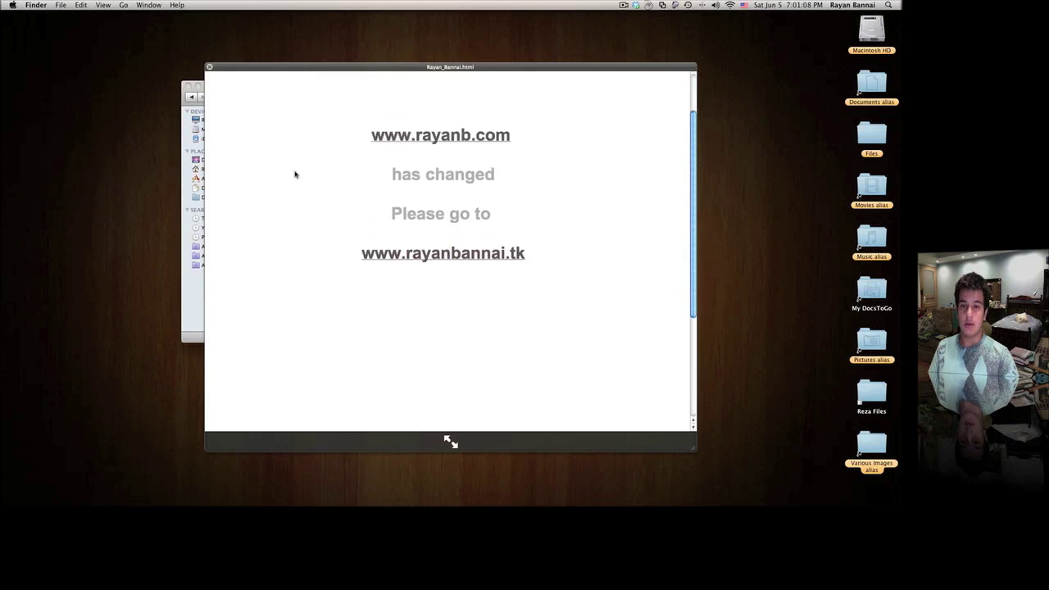
key("space")
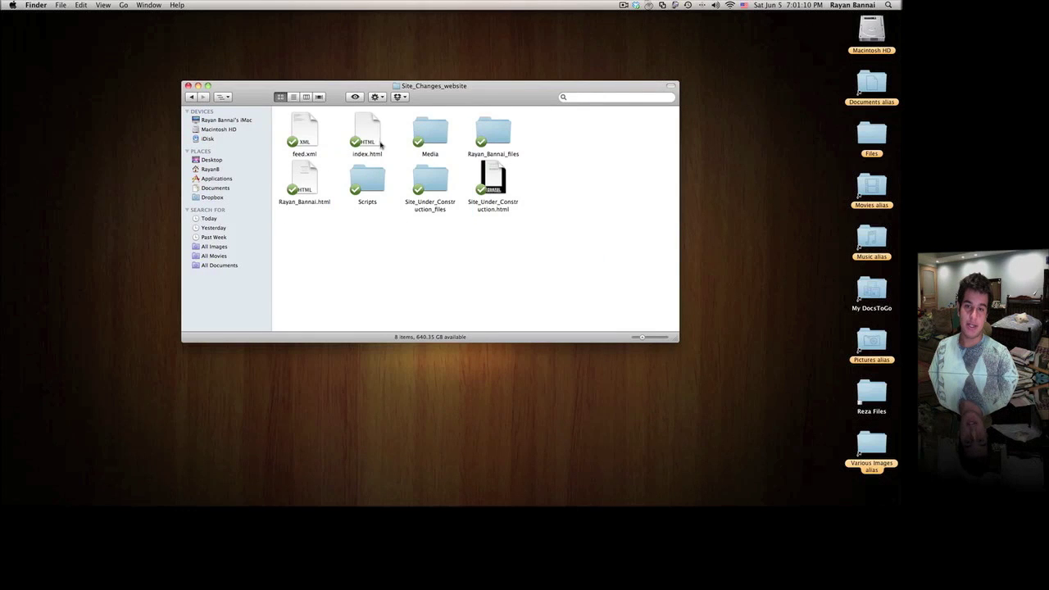
- Copy index.html's Dropbox public link and bring the Dot TK form back in Safari
left_click(364, 136)
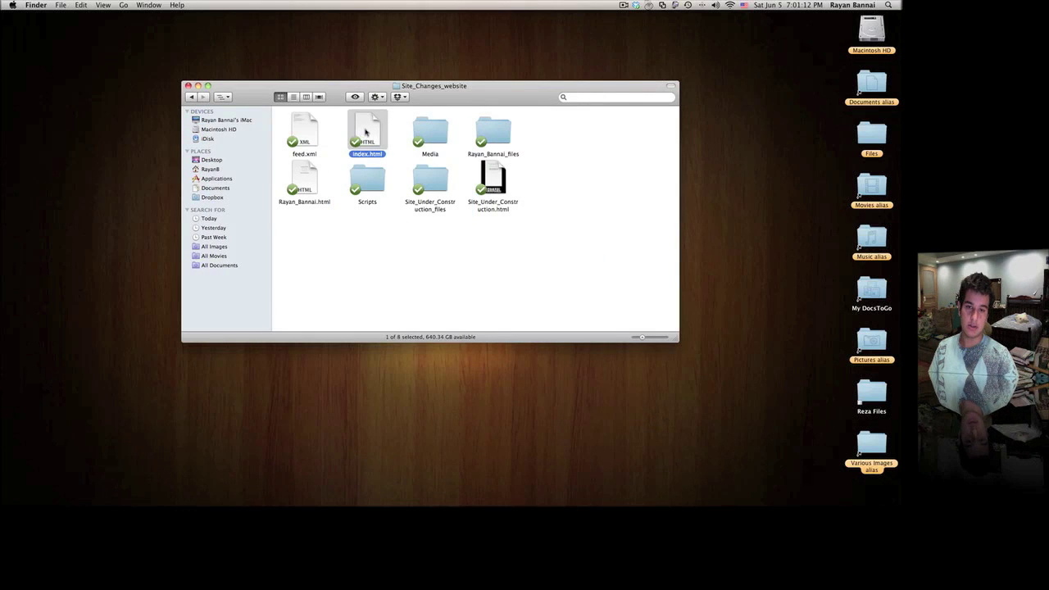
right_click(366, 130)
mouse_move(390, 156)
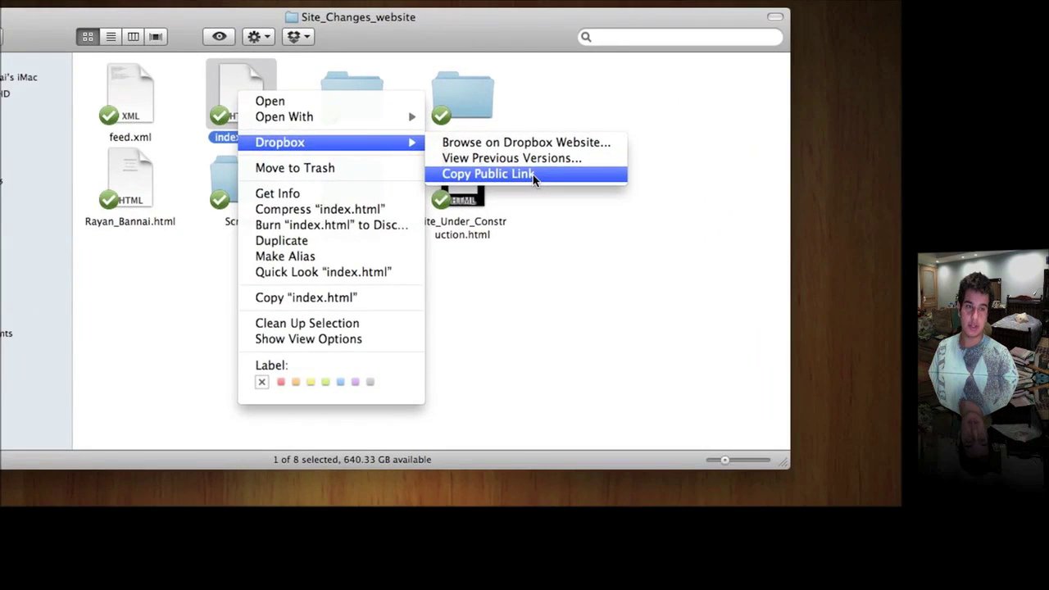
left_click(532, 175)
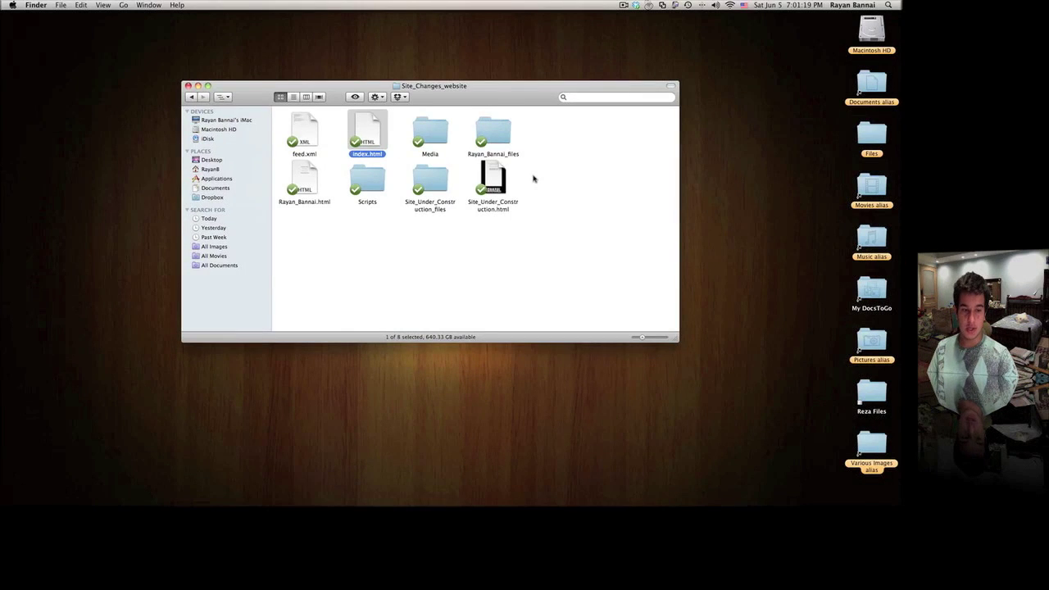
key("super+w")
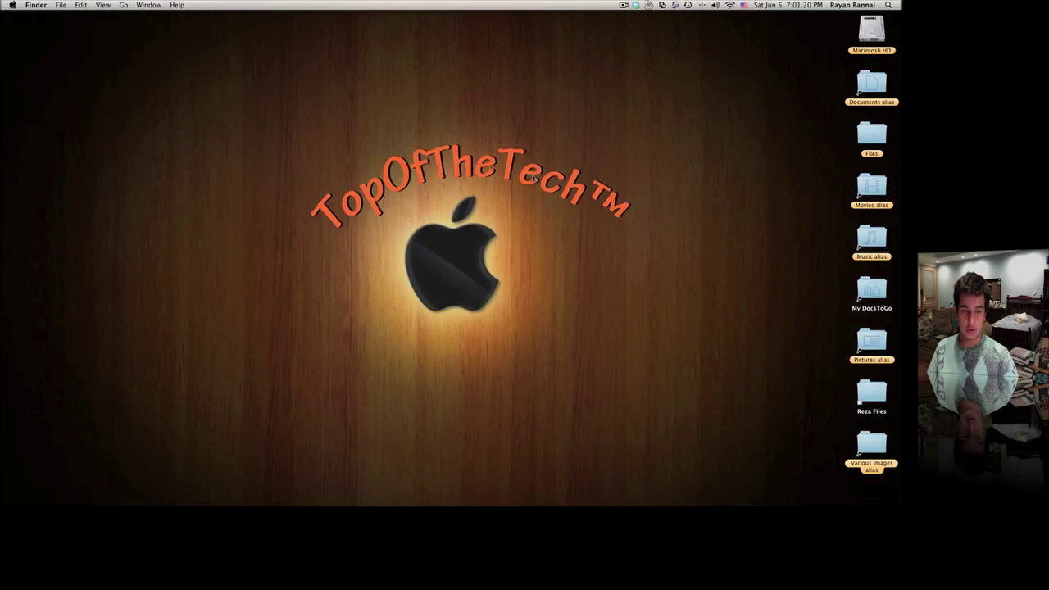
left_click(786, 482)
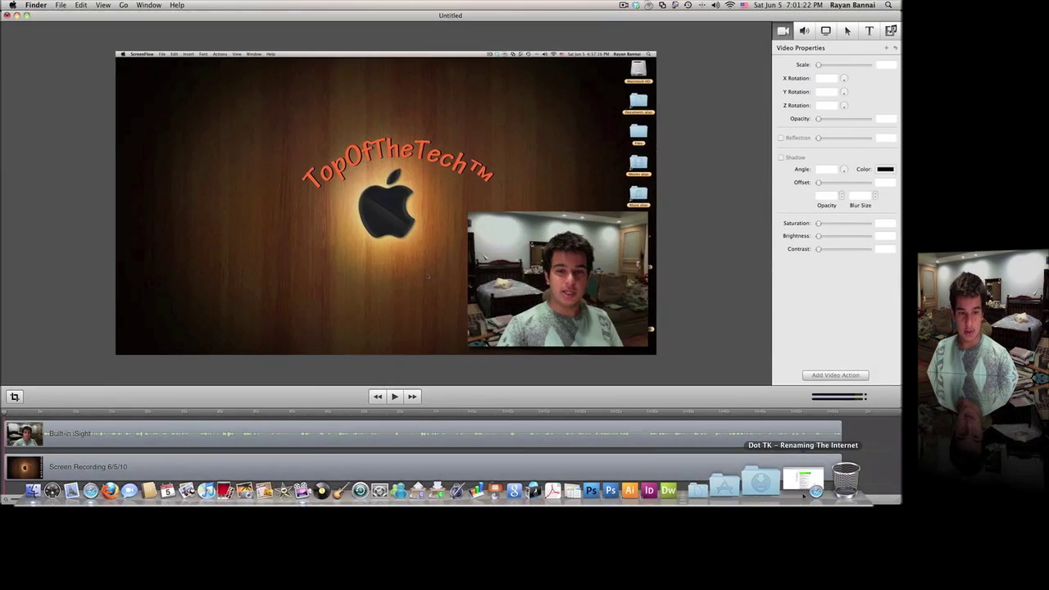
key("super+m")
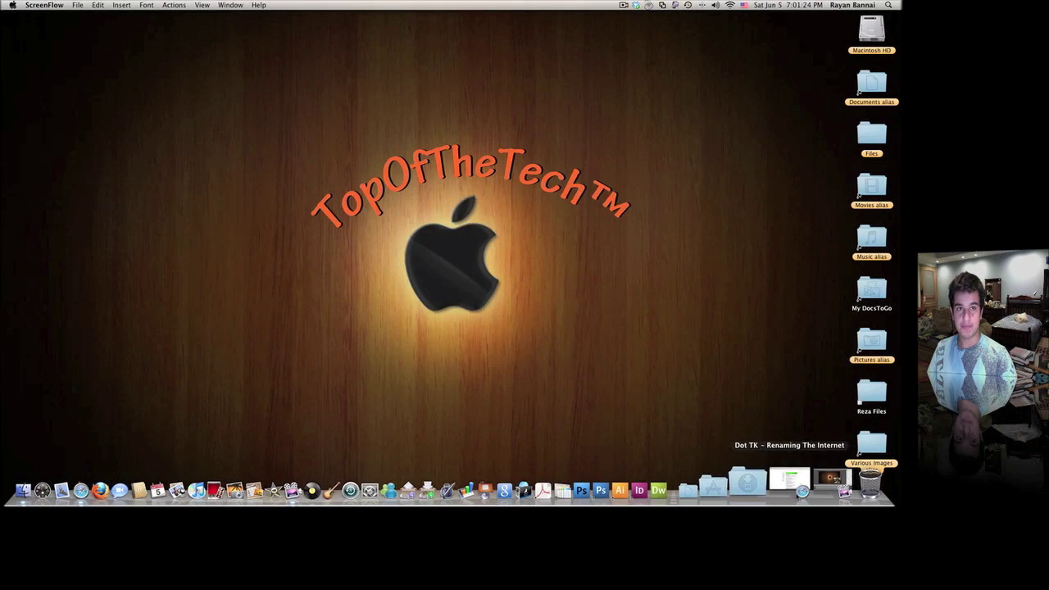
left_click(783, 482)
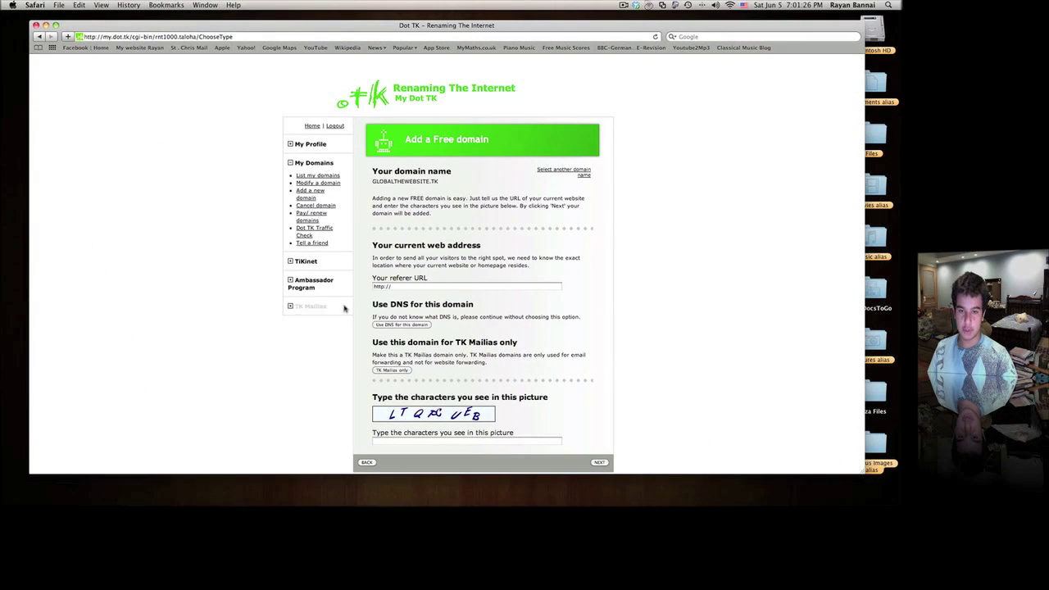
- Paste the Dropbox index.html link as referer URL, enter captcha LTQPCU and submit
left_click(397, 286)
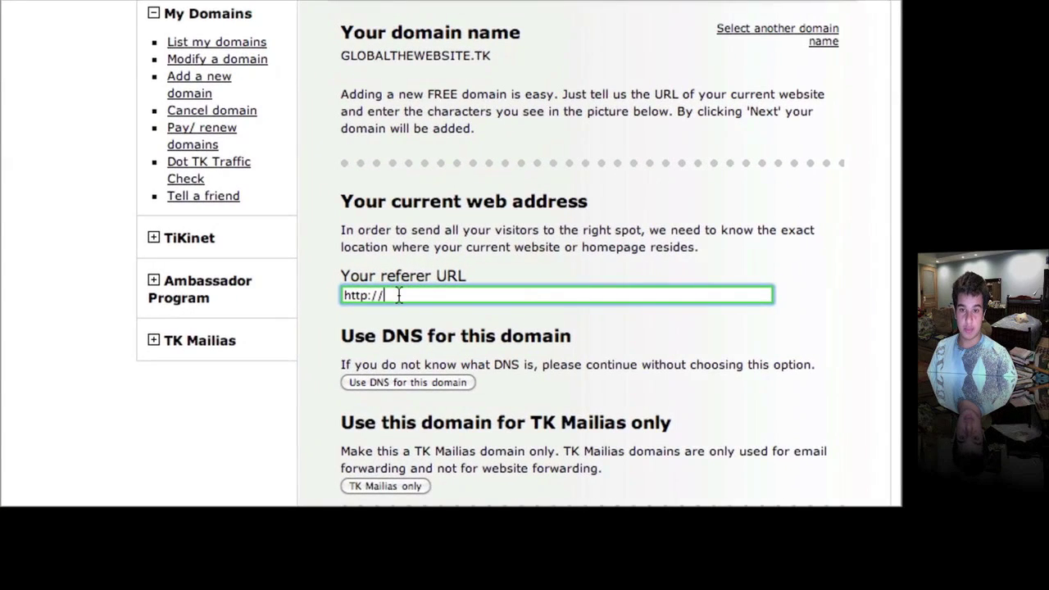
key("super+a")
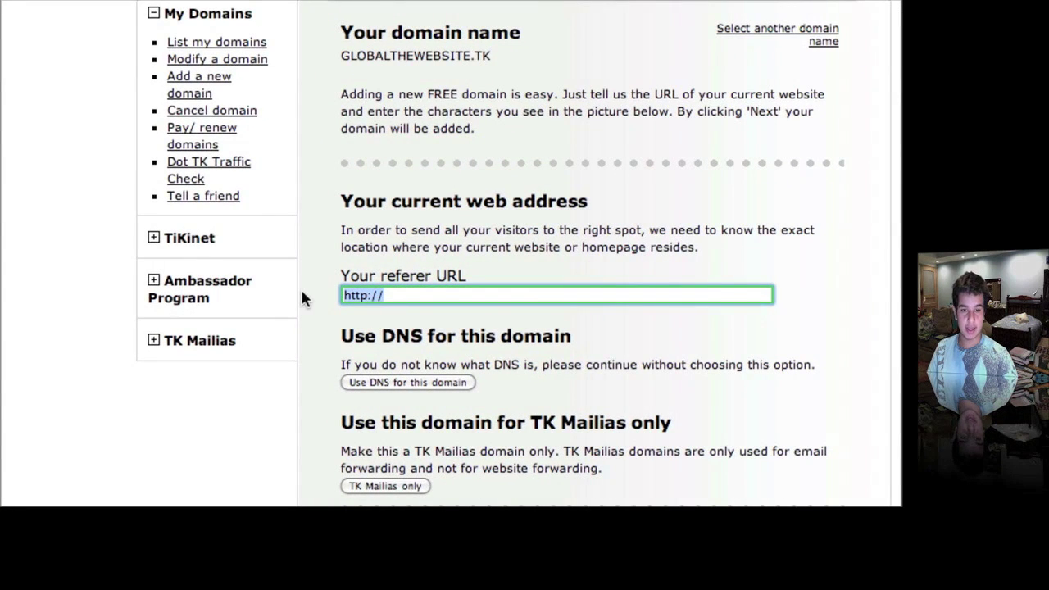
key("super+v")
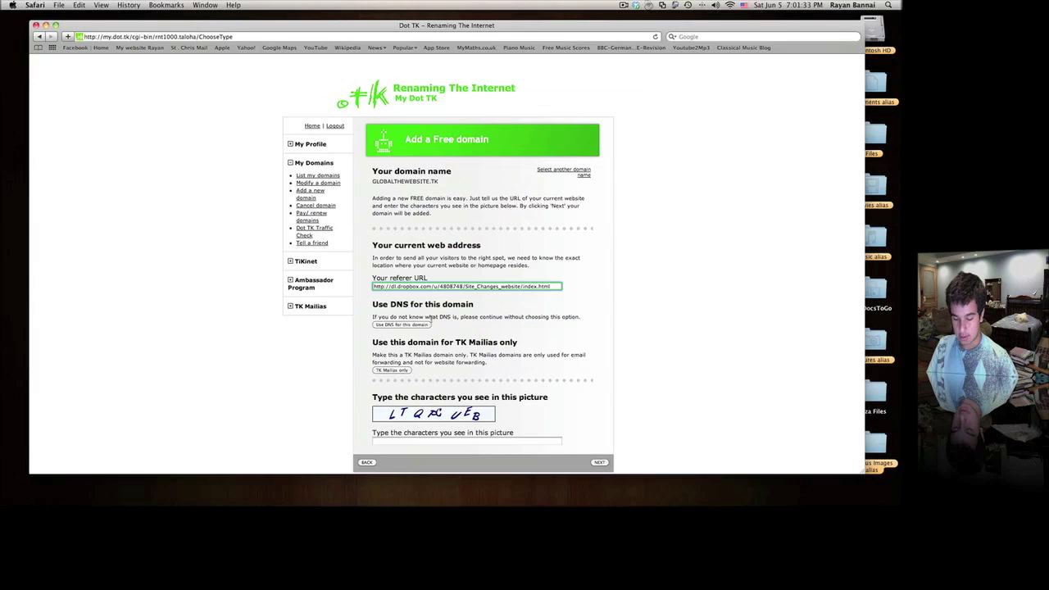
left_click(401, 444)
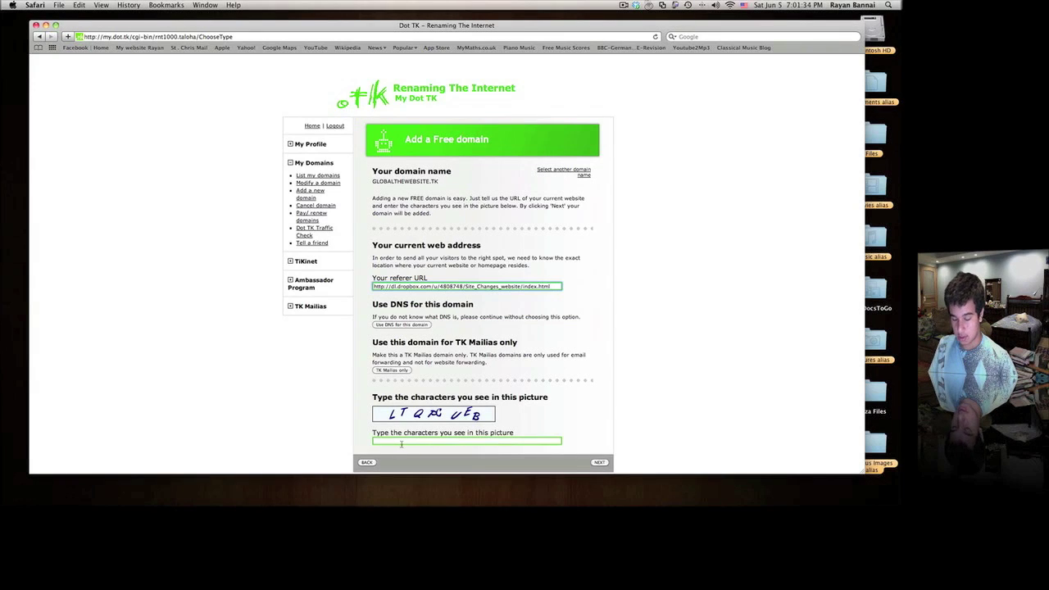
type("LT")
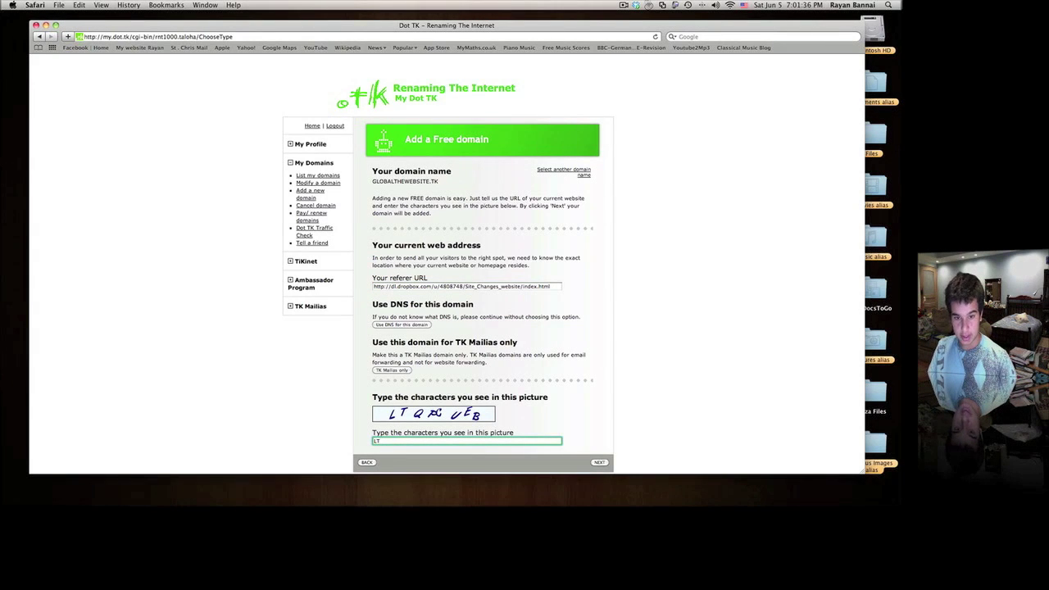
type("QPC")
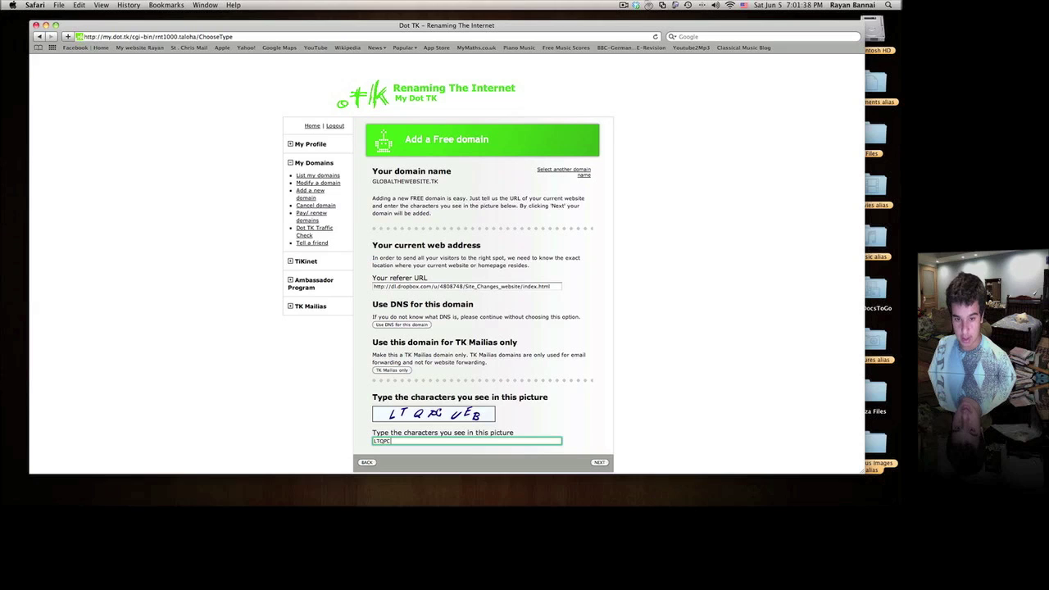
type("UEB")
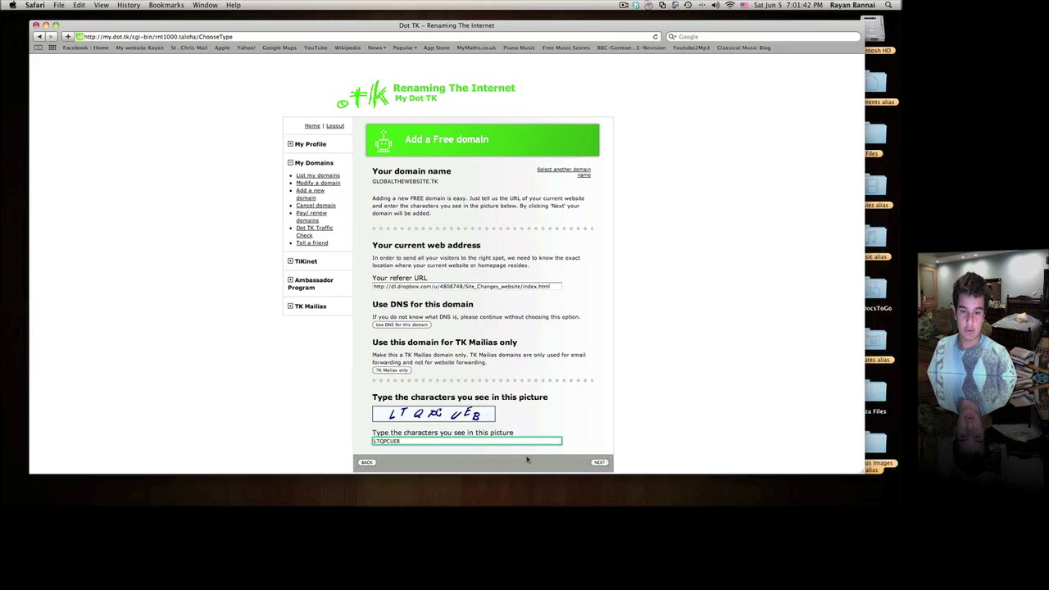
left_click(599, 461)
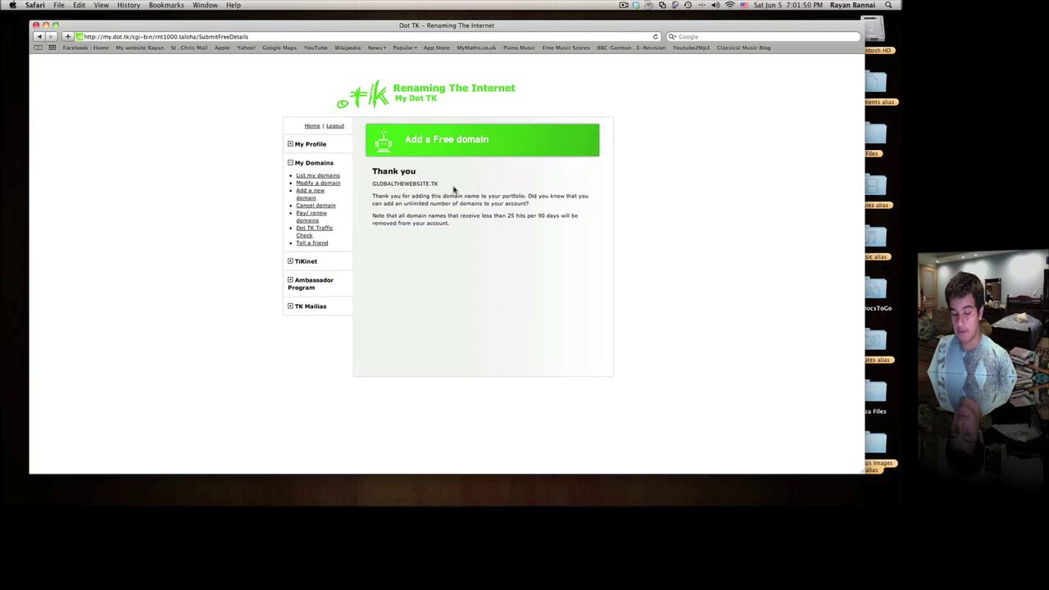
- Load globalthewebsite.tk in a new Safari tab to test the newly registered domain
key("super+t")
type("g")
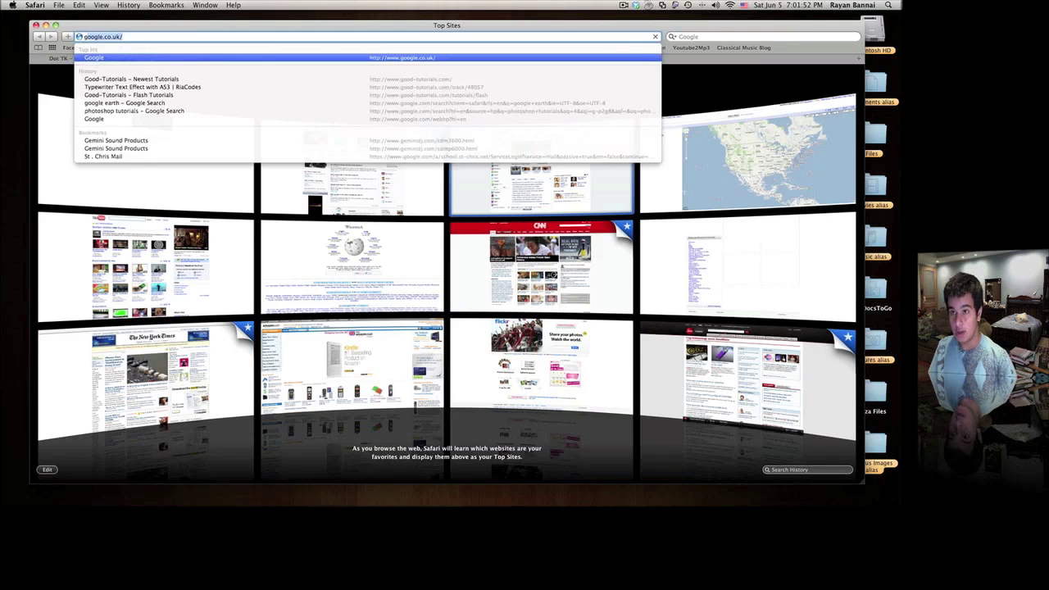
type("lobal")
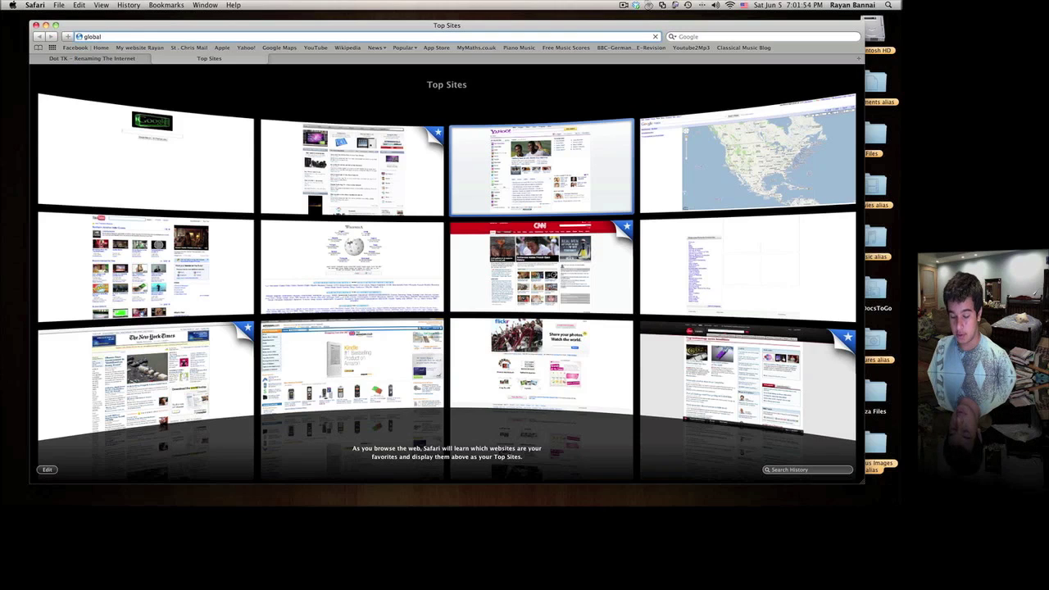
type("thewebs")
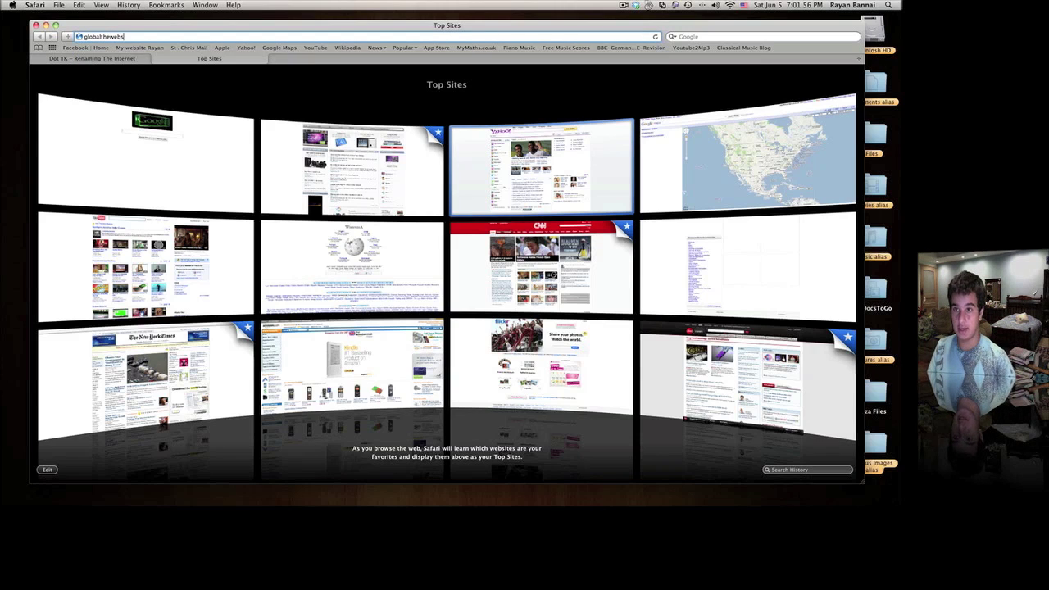
type("tk")
key("Return")
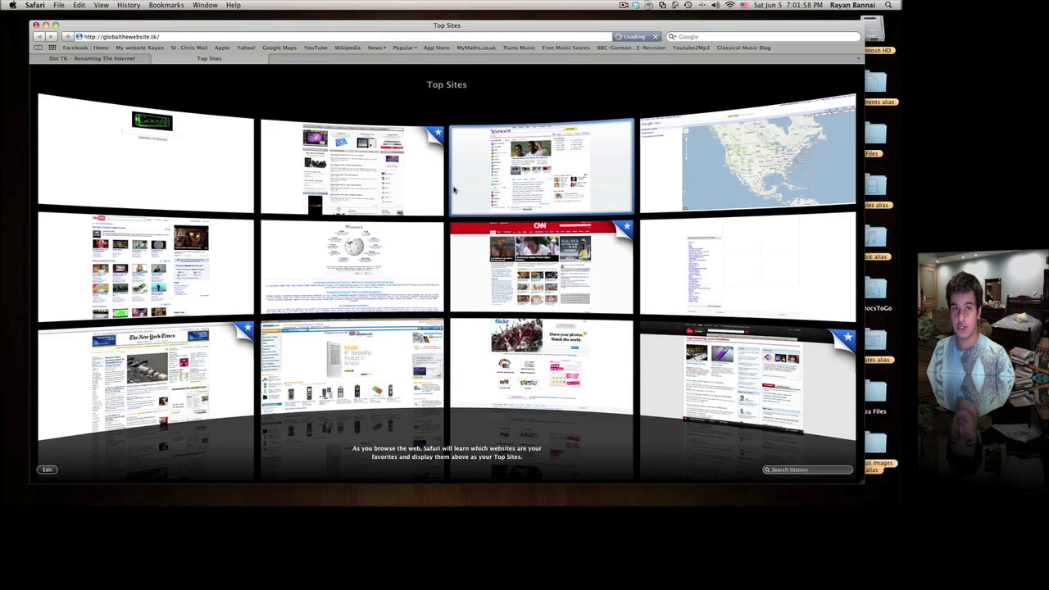